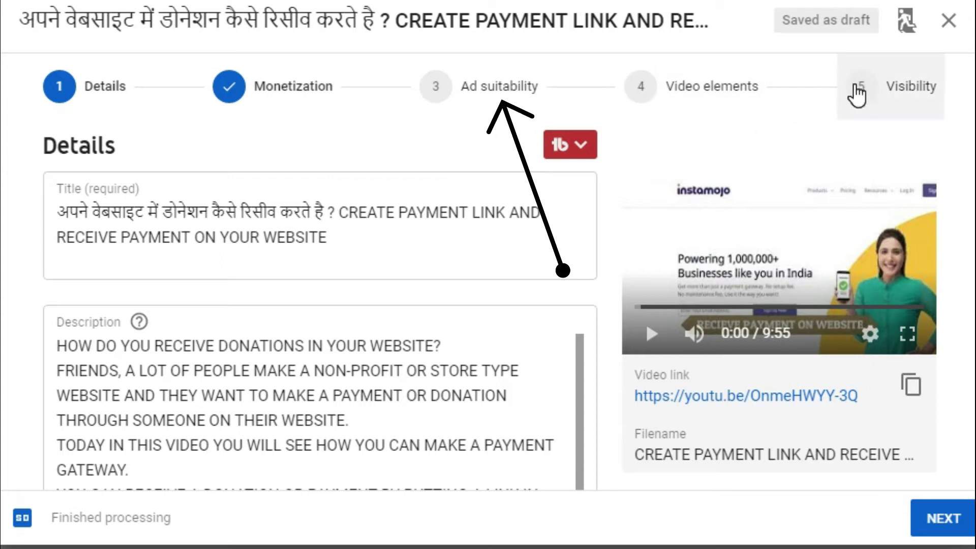
Step: Review the uploaded video's title, description, thumbnail, playlist and audience settings in the Details stage
left_click_drag(339, 238, 37, 209)
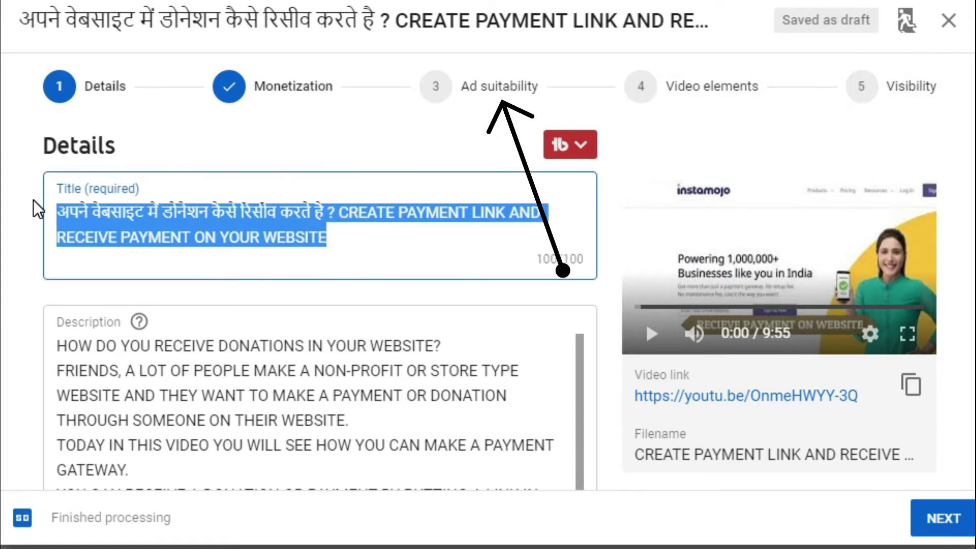
scroll(287, 391, "down", 1)
left_click_drag(57, 347, 370, 473)
scroll(562, 266, "down", 15)
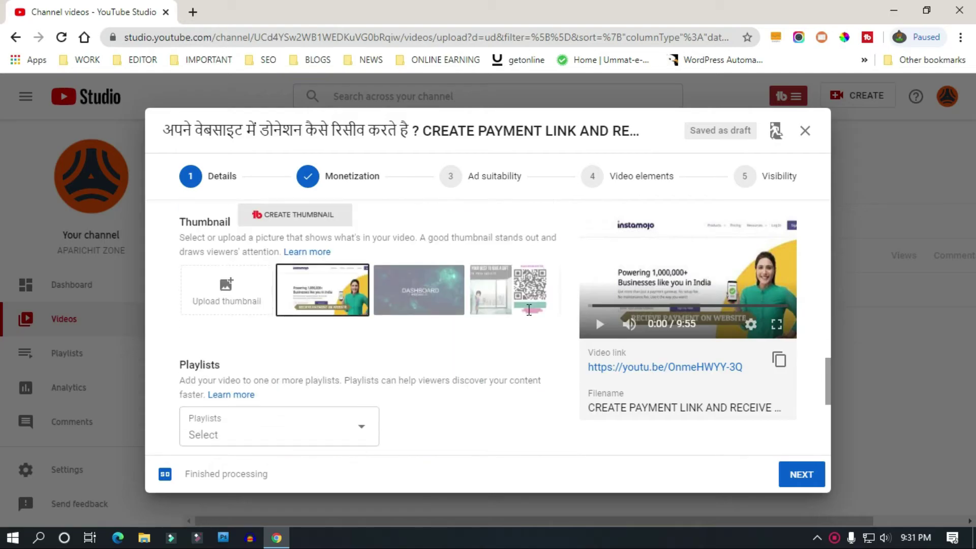
scroll(410, 339, "down", 1)
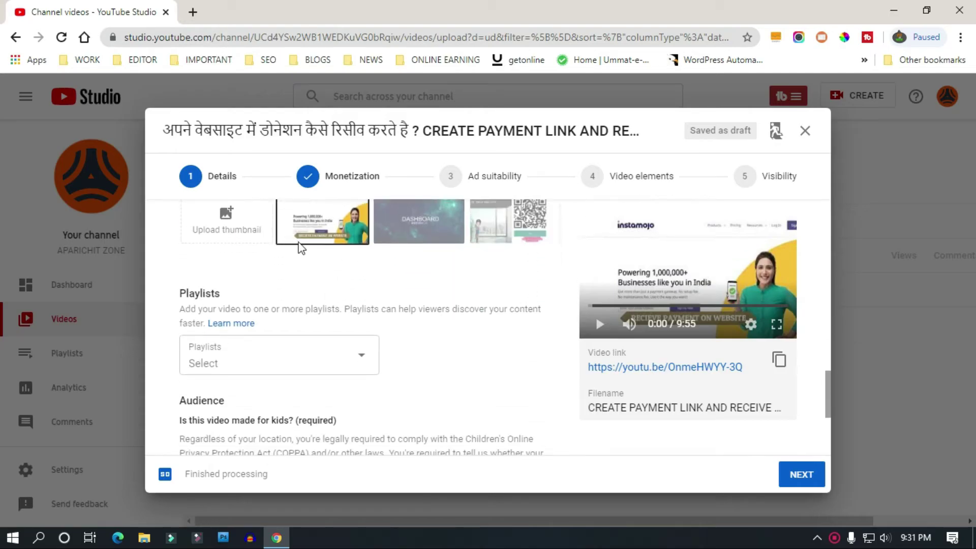
scroll(366, 436, "down", 3)
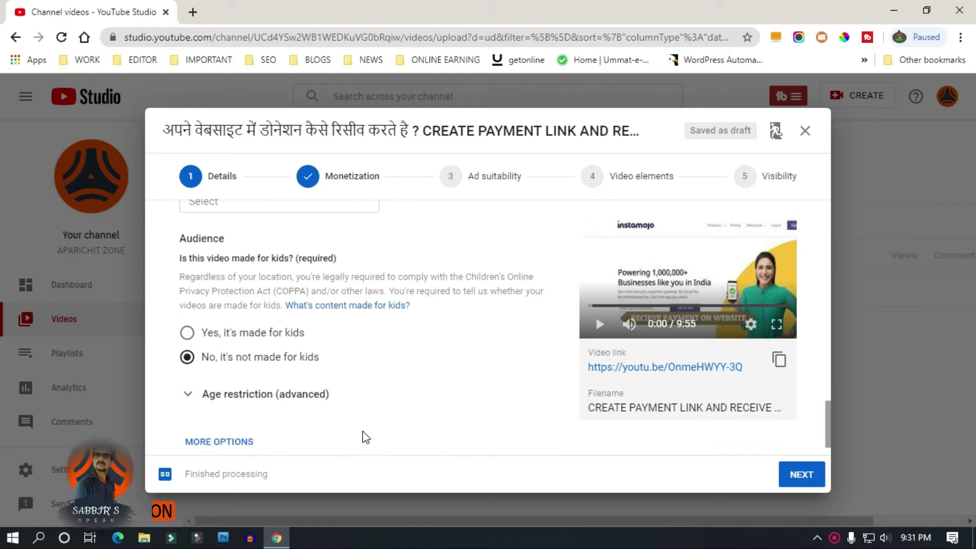
scroll(364, 435, "down", 1)
Step: Show the additional detail options and review the video's tags, language, category, and comment settings
left_click(202, 407)
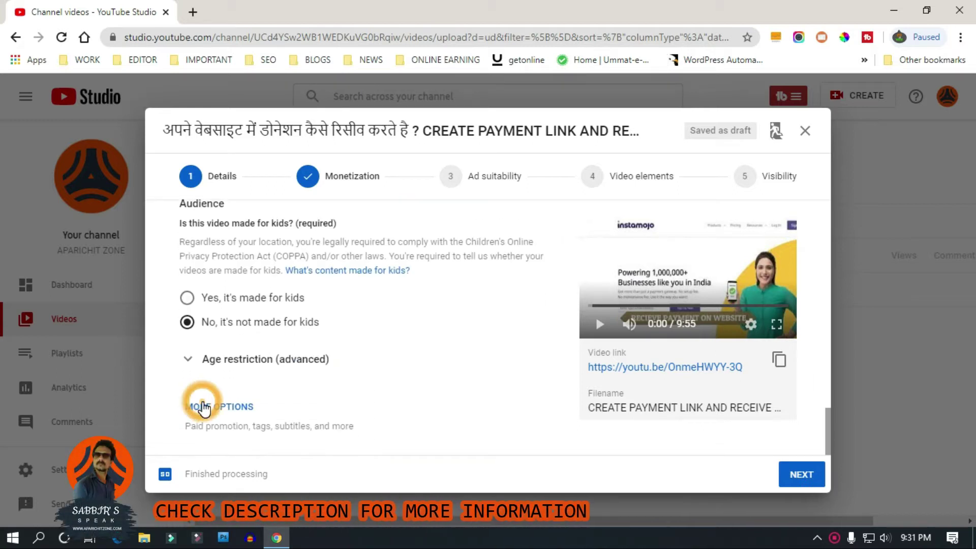
scroll(388, 405, "down", 5)
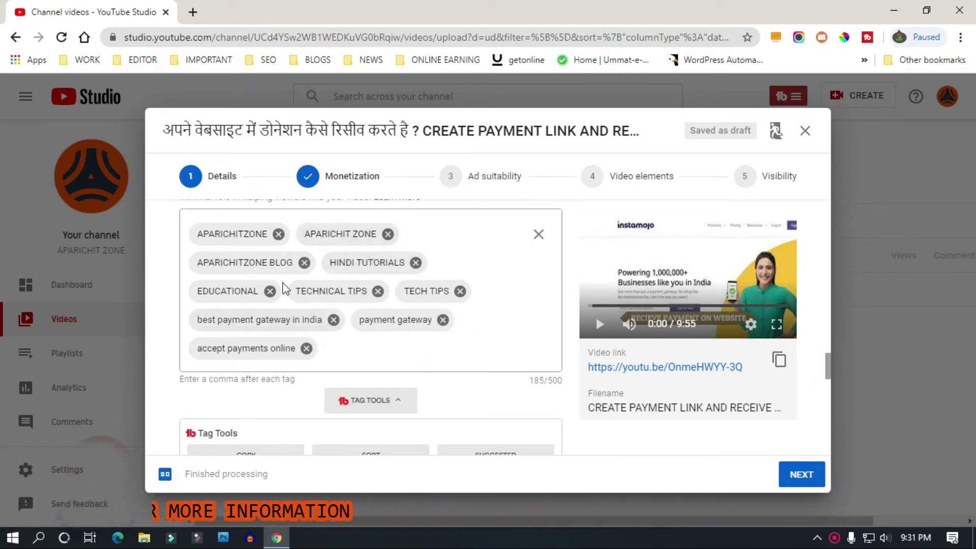
scroll(443, 351, "down", 5)
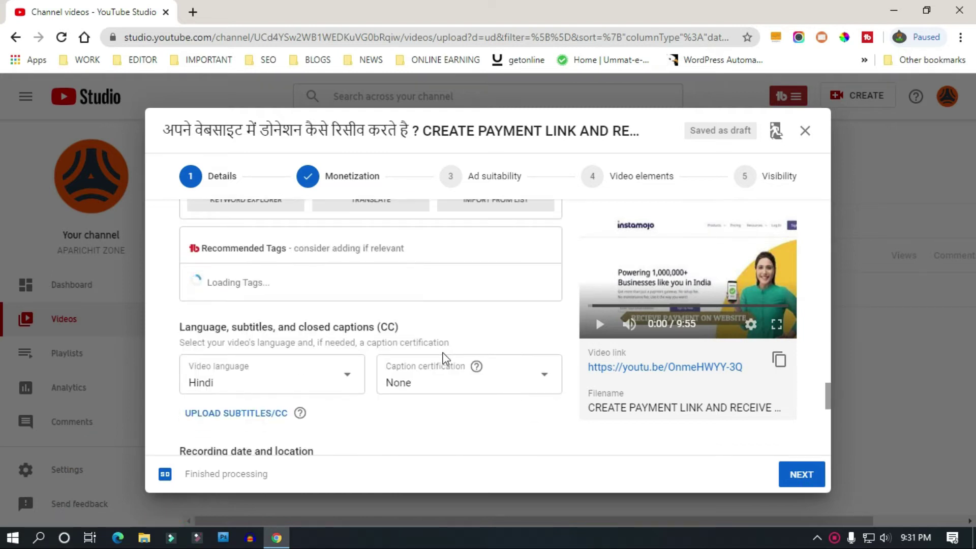
scroll(446, 358, "down", 6)
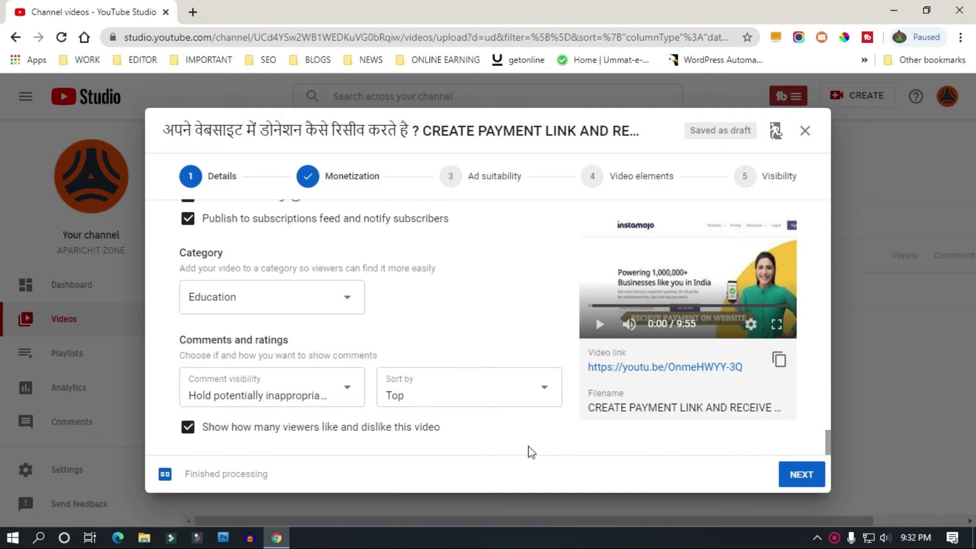
Step: Proceed to the Monetization stage and check the monetization status, ad types and video ad locations
left_click(799, 480)
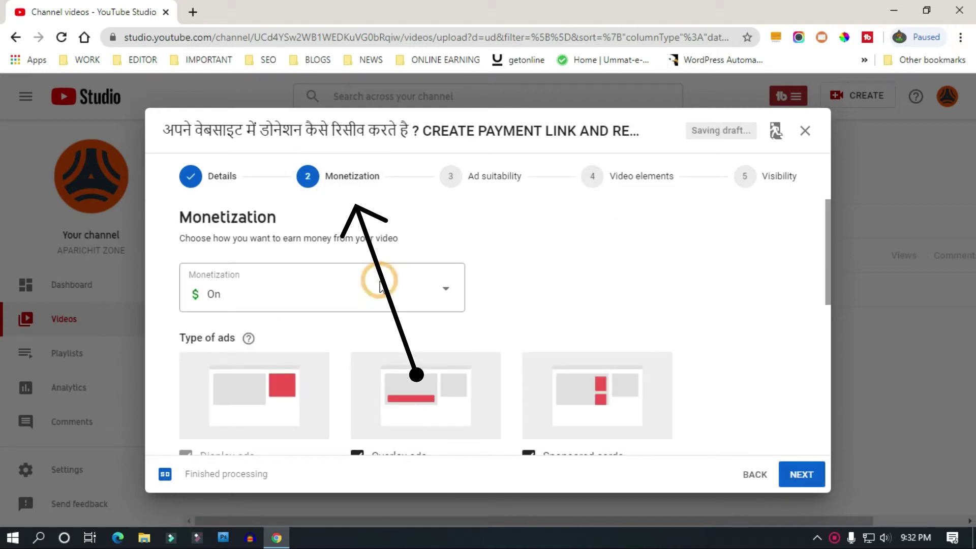
left_click(443, 289)
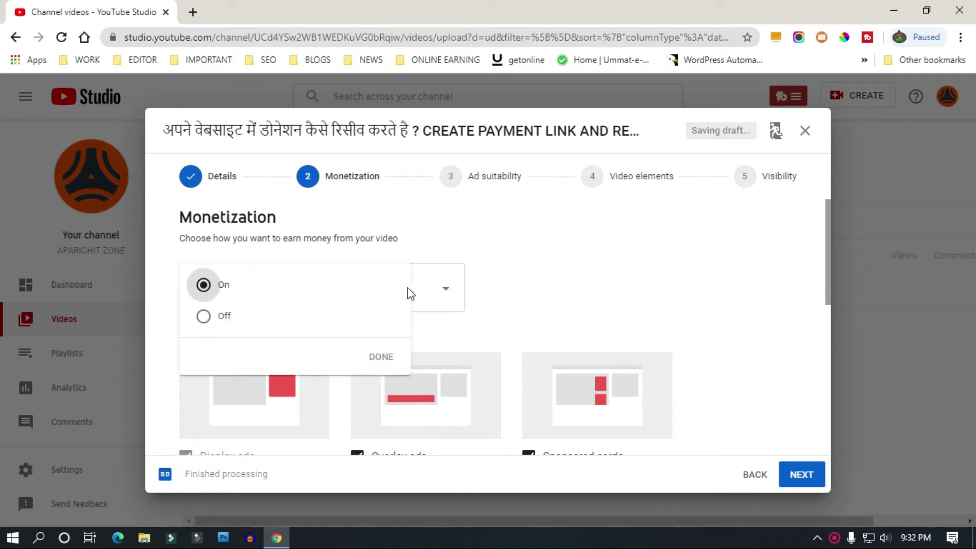
left_click(382, 358)
left_click(514, 307)
scroll(511, 311, "down", 5)
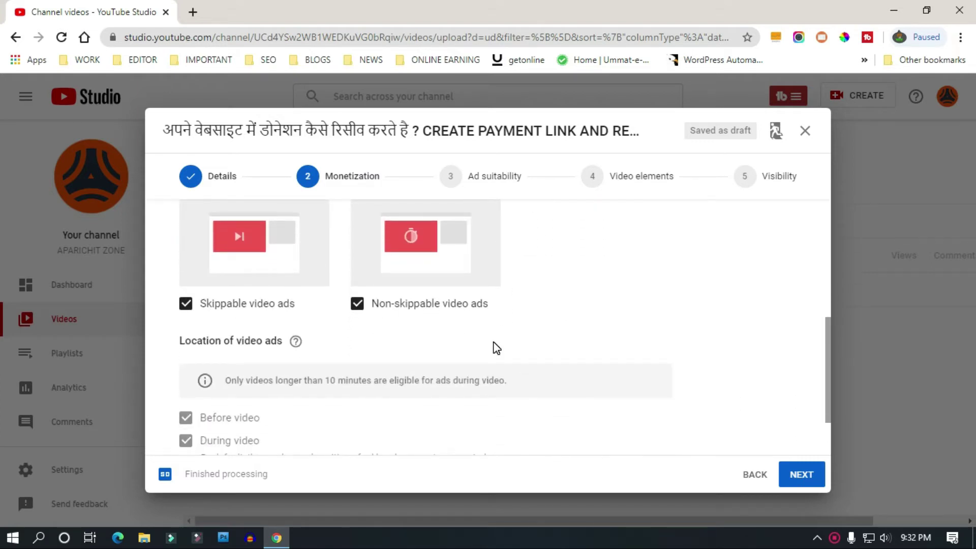
scroll(496, 348, "down", 2)
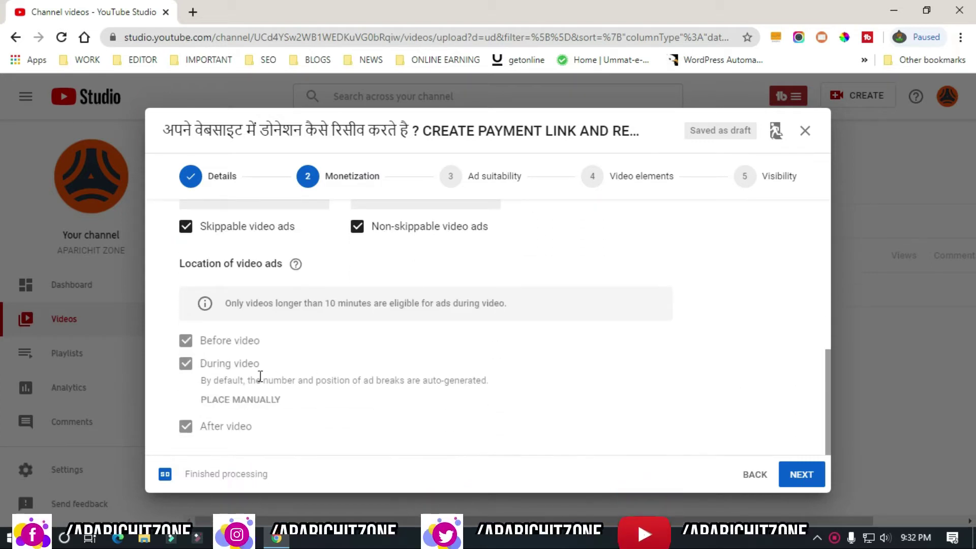
Step: Proceed to the Ad suitability stage and bring up its content questionnaire
left_click(801, 473)
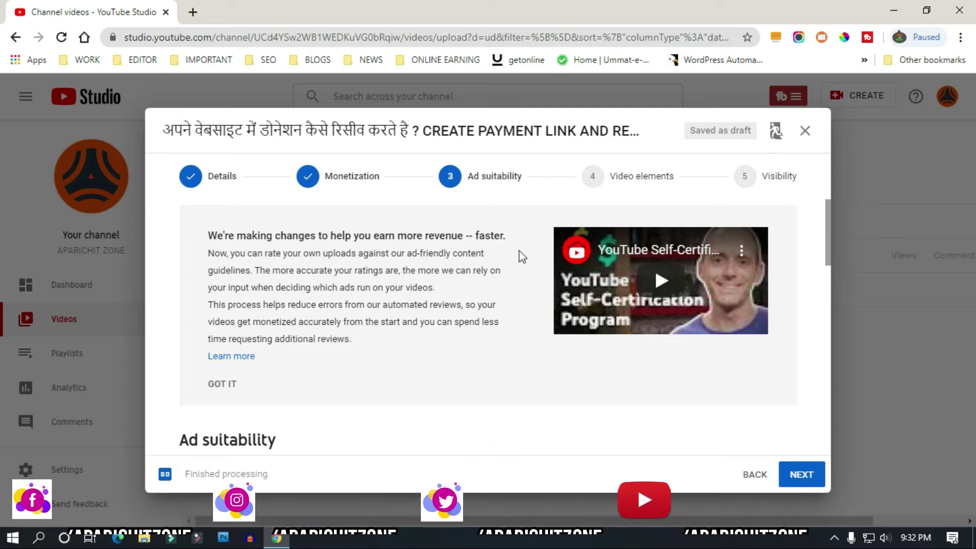
scroll(338, 374, "down", 3)
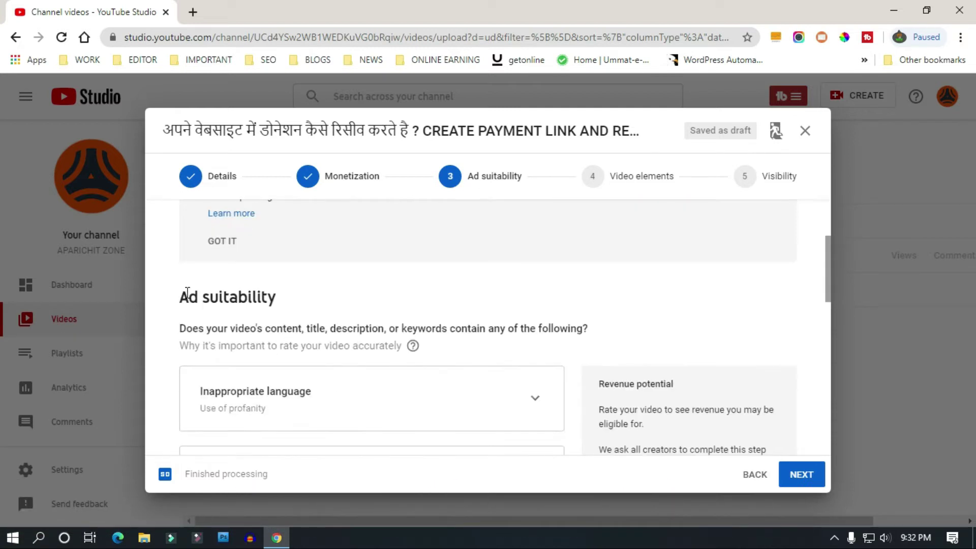
scroll(349, 318, "down", 2)
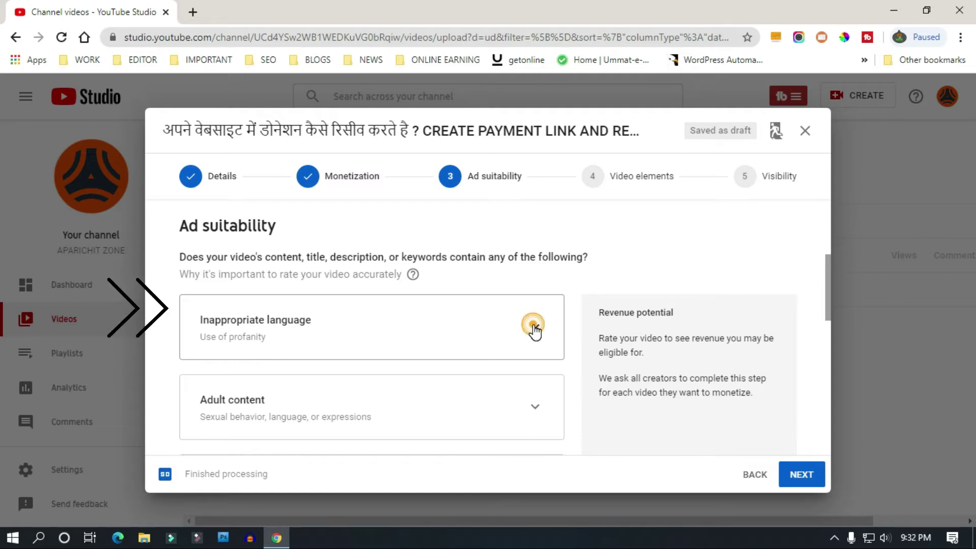
Step: Expand the Inappropriate language category, examine its profanity rating options, and collapse it without choosing one
left_click(534, 328)
scroll(427, 362, "down", 1)
scroll(426, 362, "down", 2)
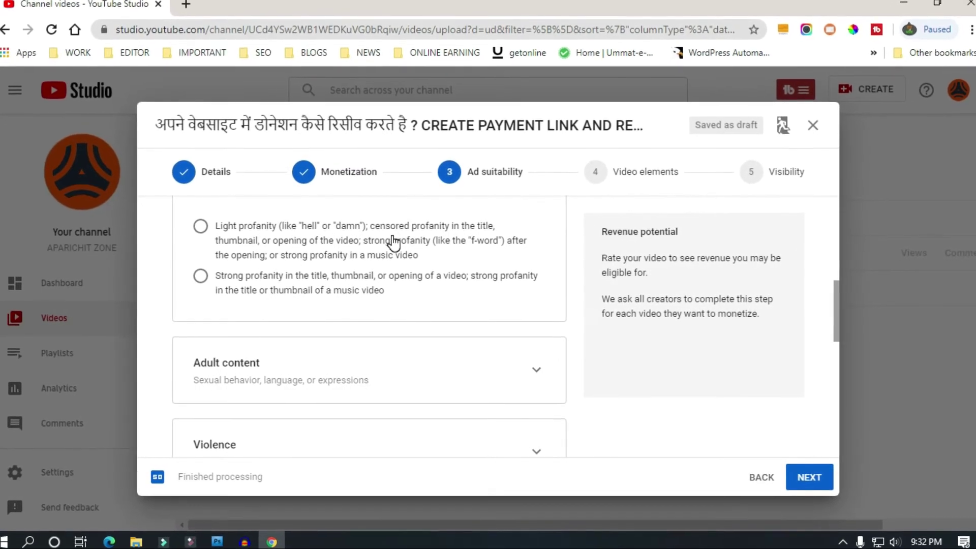
scroll(356, 283, "up", 2)
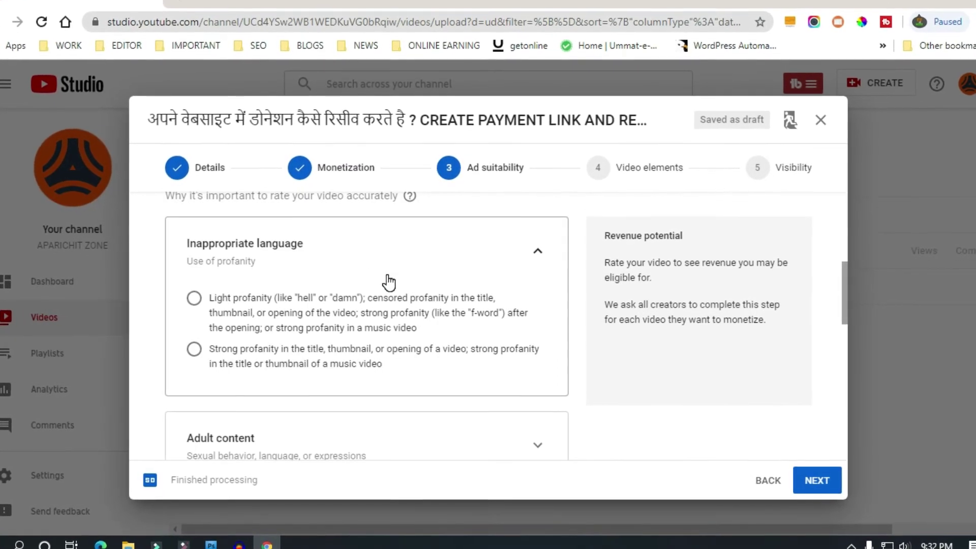
scroll(356, 305, "up", 2)
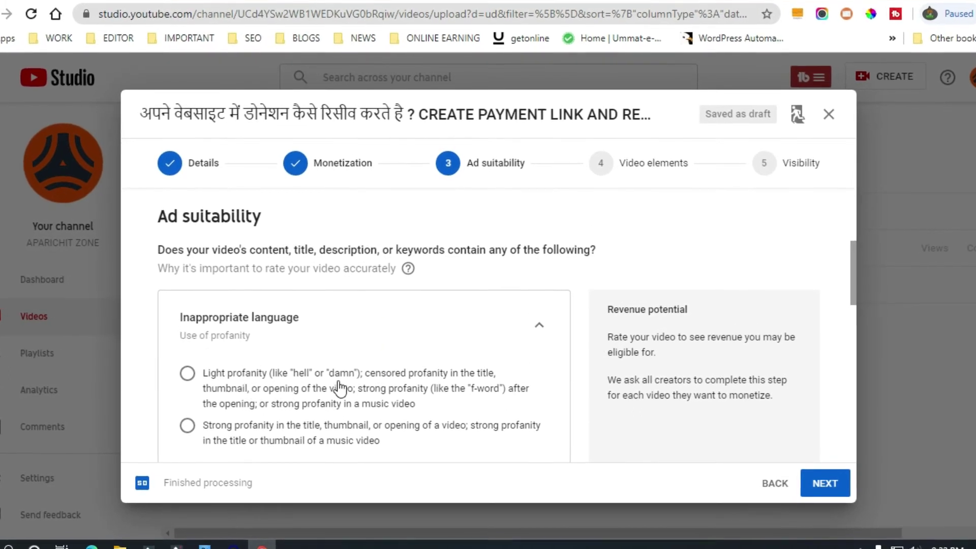
left_click(539, 325)
Step: Expand the Adult content category, examine its rating options, and collapse it without choosing one
scroll(310, 358, "down", 2)
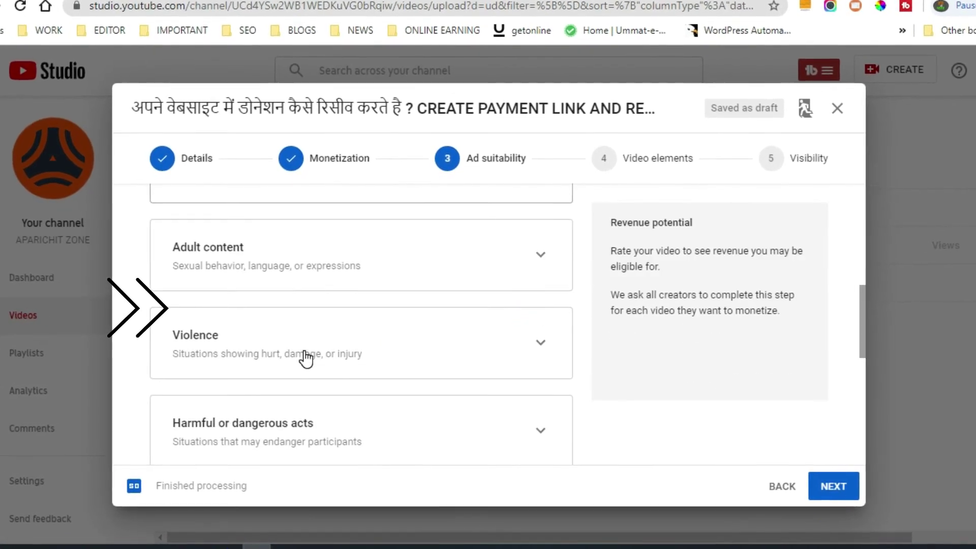
left_click(541, 255)
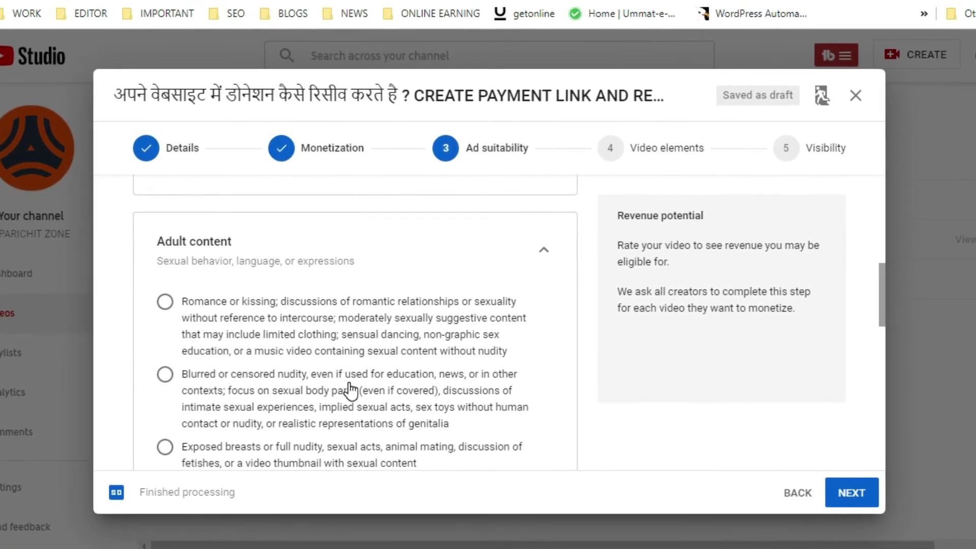
scroll(351, 391, "down", 3)
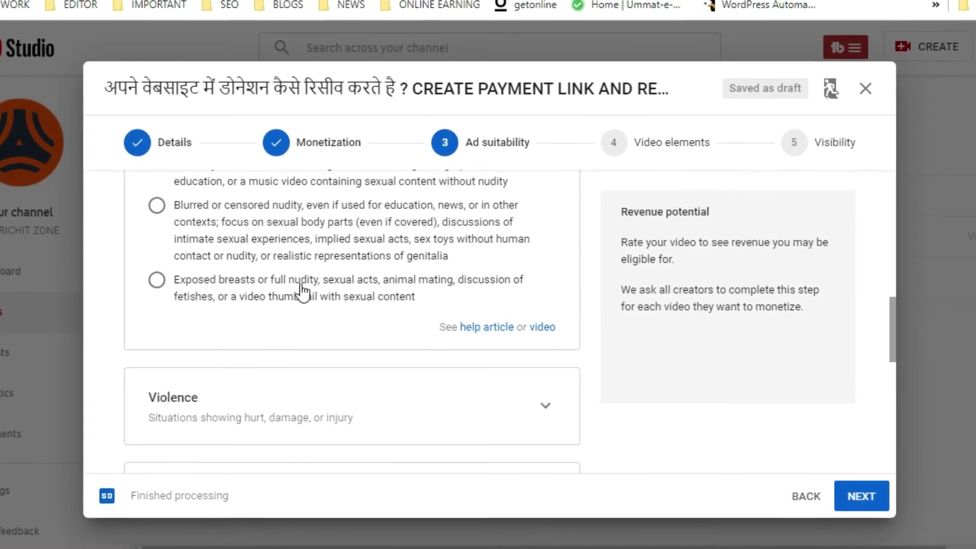
scroll(447, 312, "up", 5)
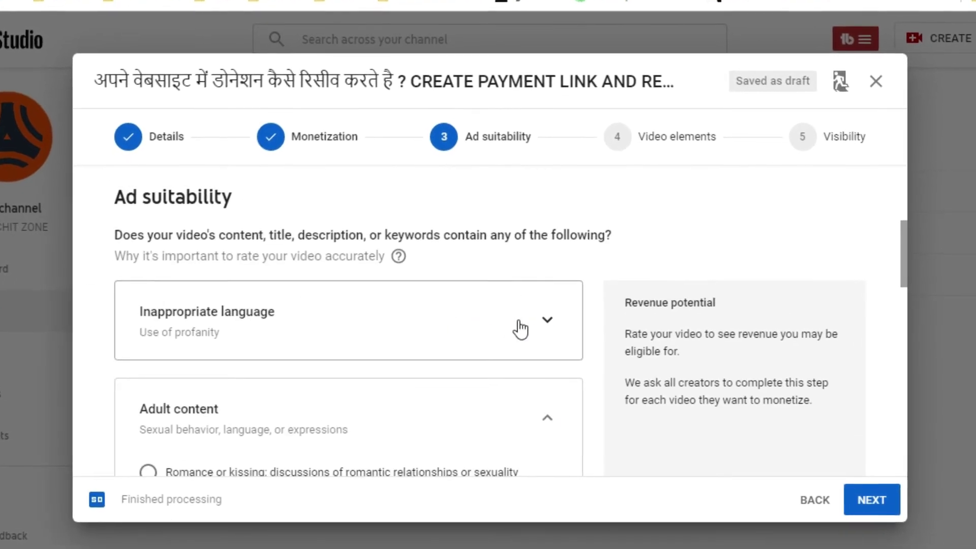
left_click(546, 421)
Step: Expand the Violence category, examine its rating options, and collapse it without choosing one
scroll(453, 360, "down", 5)
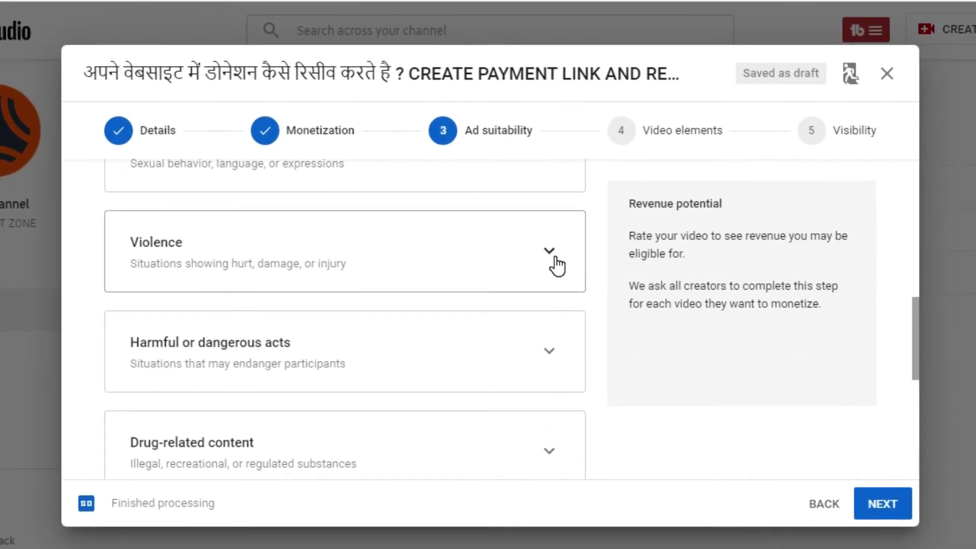
left_click(554, 255)
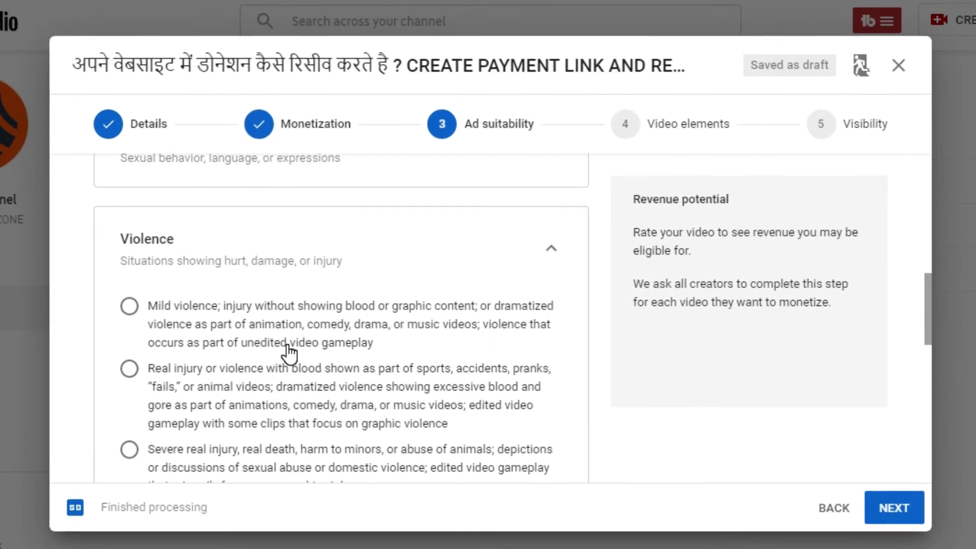
scroll(290, 351, "down", 2)
scroll(534, 361, "up", 4)
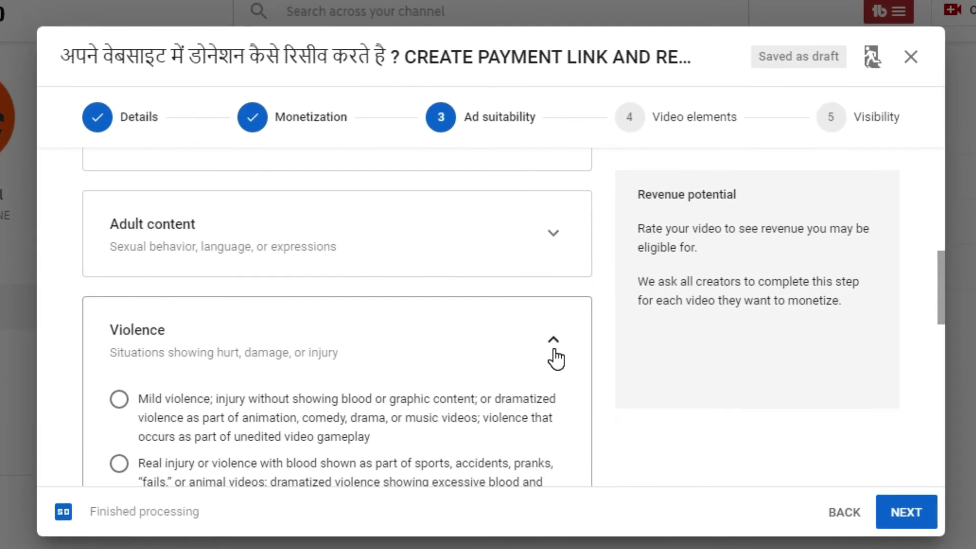
left_click(554, 351)
Step: Expand the Harmful or dangerous acts category, examine its rating options, and collapse it without choosing one
scroll(246, 353, "down", 2)
left_click(556, 356)
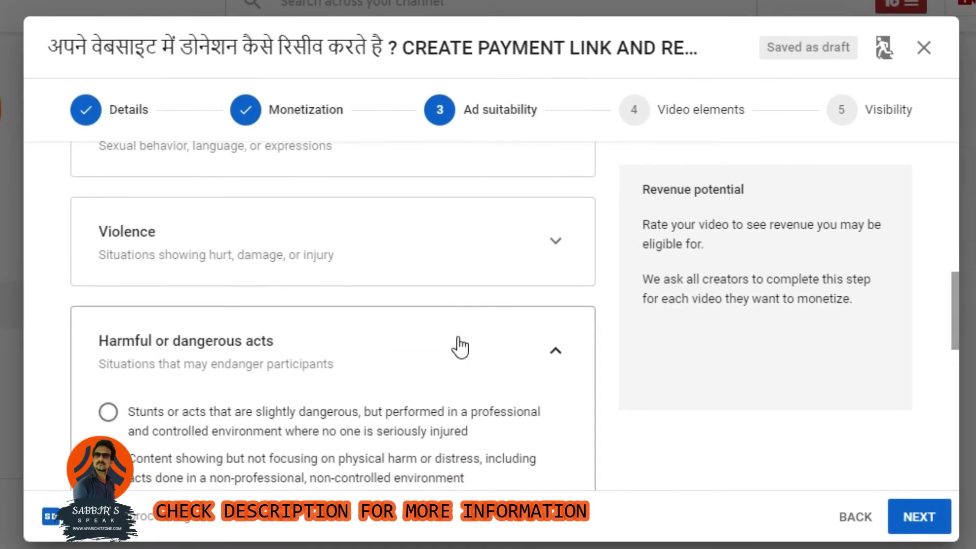
scroll(519, 363, "down", 3)
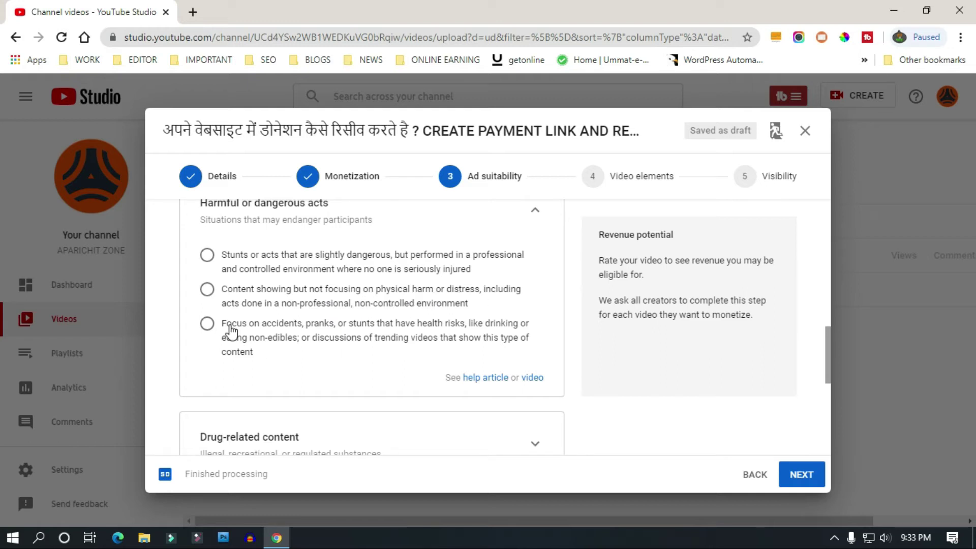
scroll(377, 359, "up", 3)
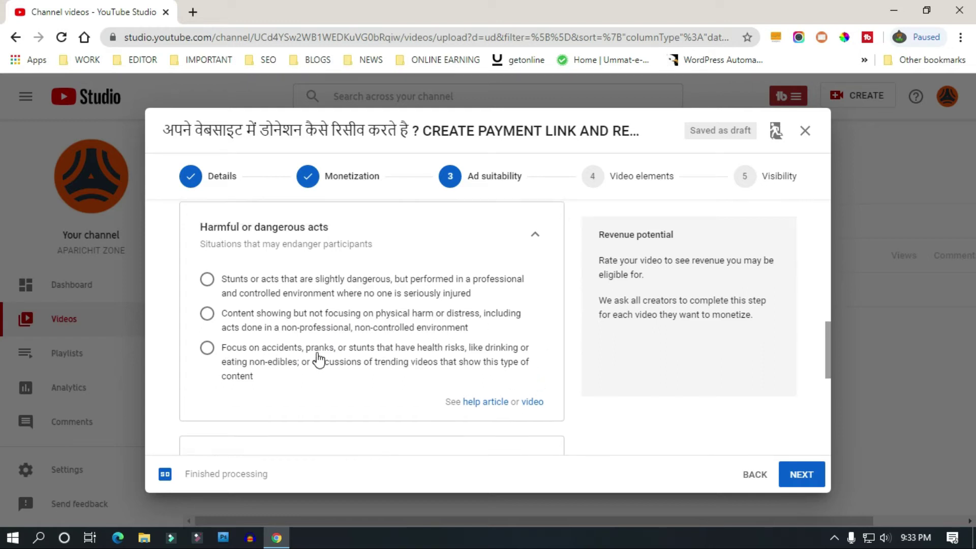
left_click(534, 358)
Step: Expand the Drug-related content category, examine its rating options, and collapse it without choosing one
scroll(450, 351, "down", 3)
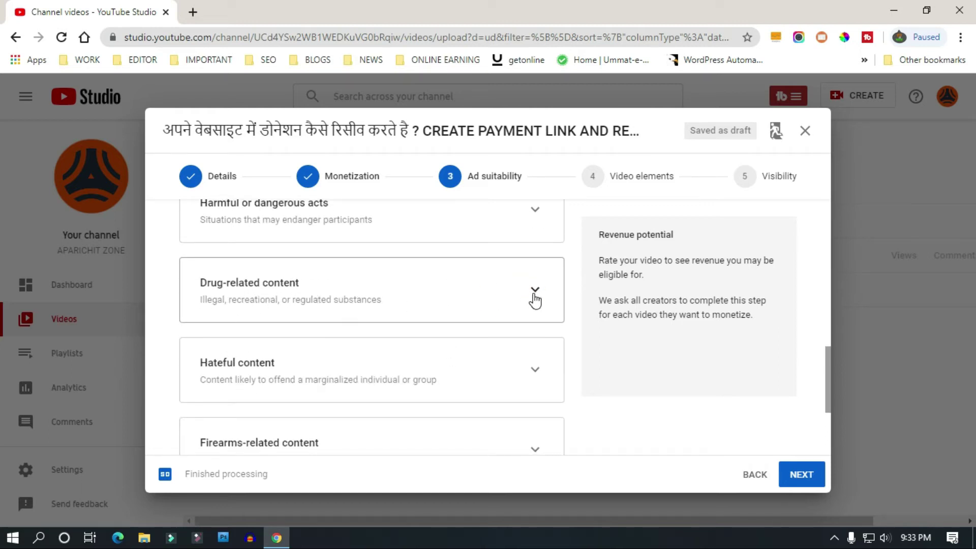
left_click(535, 294)
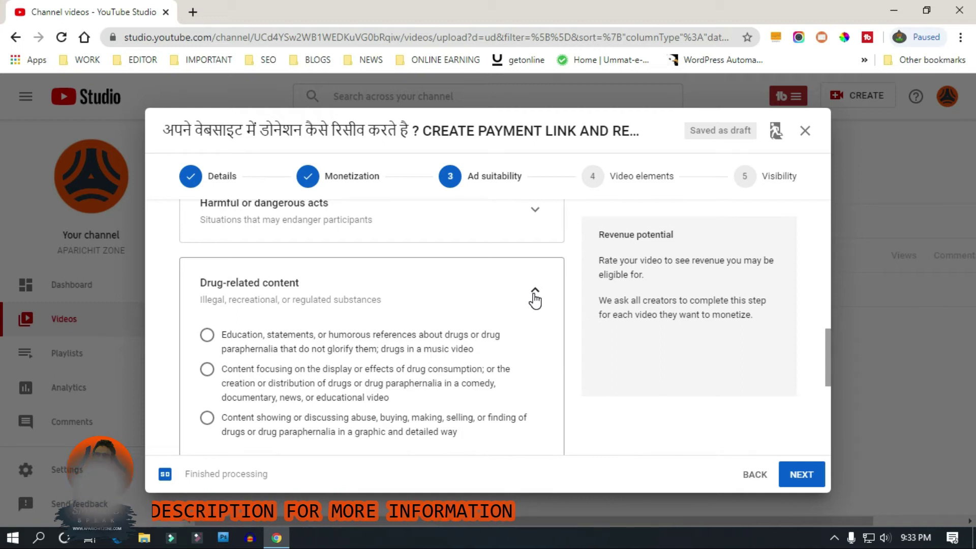
left_click(535, 294)
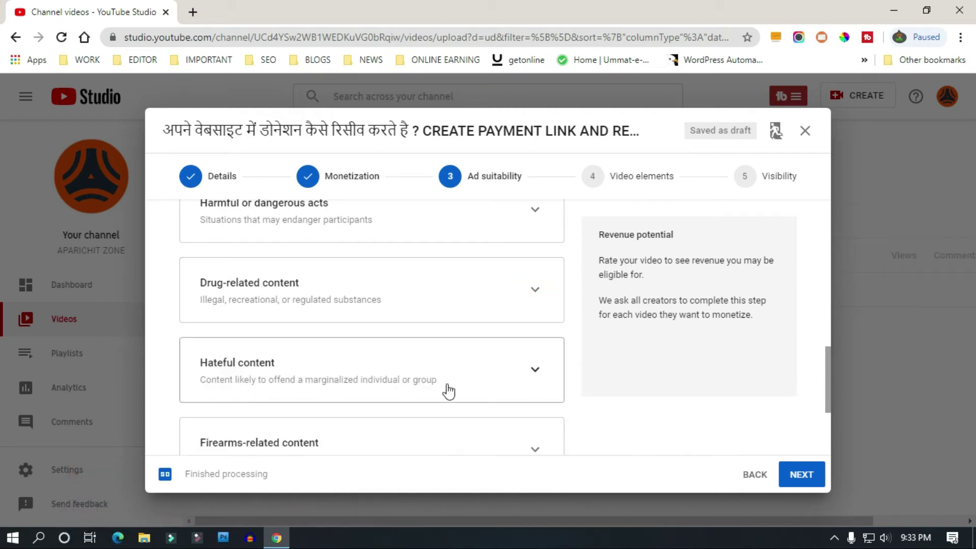
Step: Examine the Hateful content rating options, collapse the category, and look over the remaining questionnaire entries
left_click(534, 372)
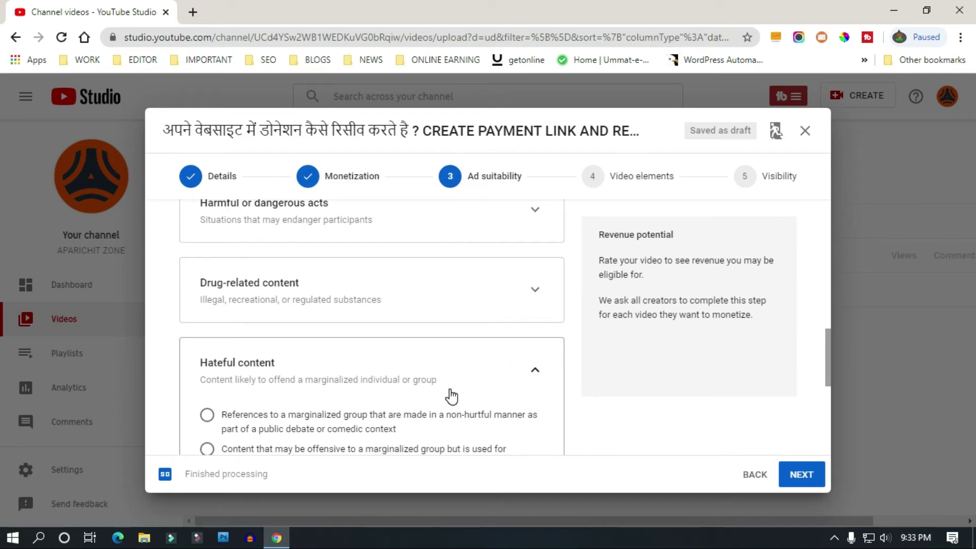
scroll(452, 396, "down", 2)
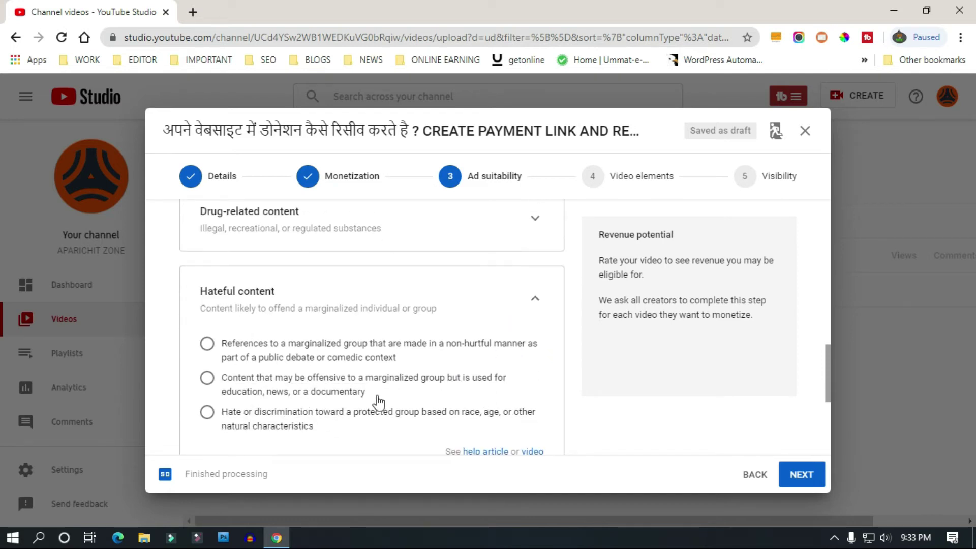
left_click(531, 301)
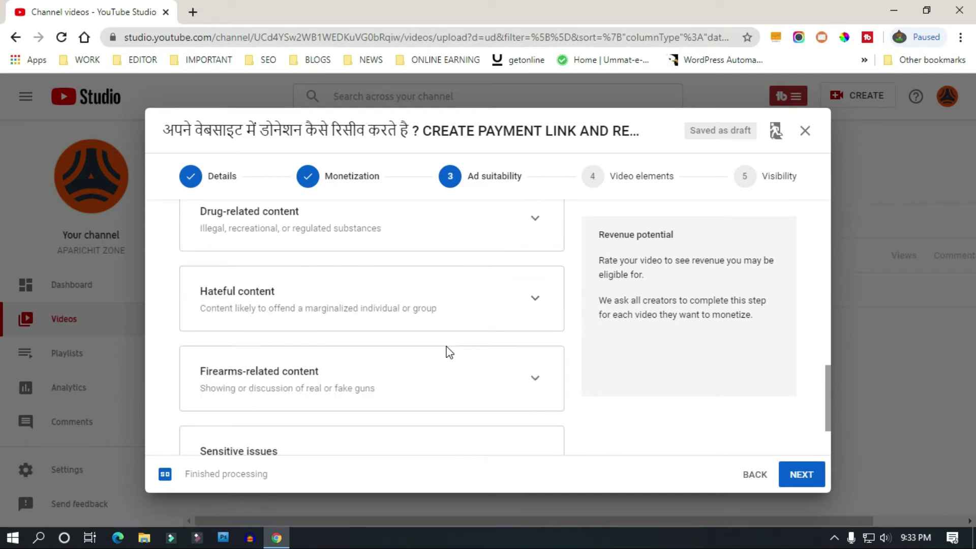
scroll(449, 351, "down", 2)
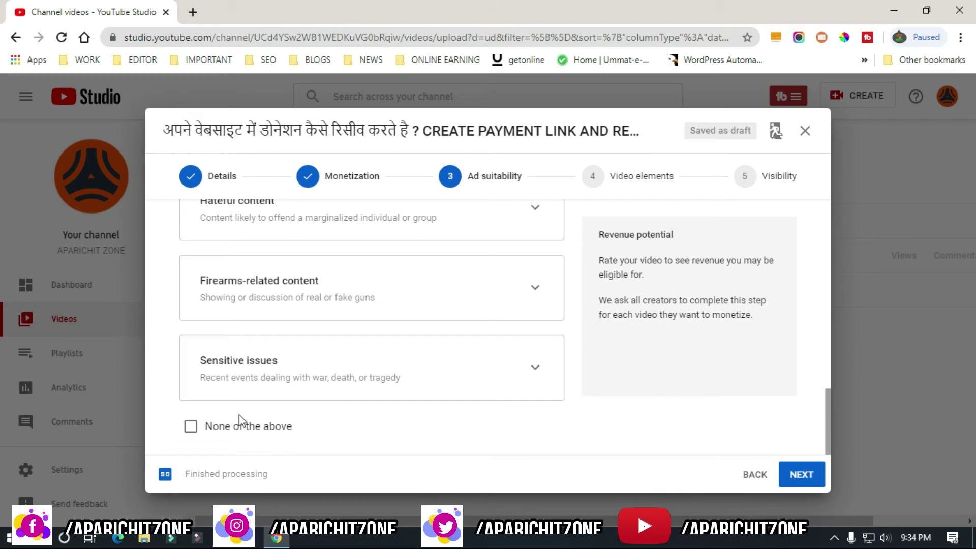
Step: Declare none of the above for the ad suitability questionnaire, check the revenue potential summary, and proceed to the Video elements stage
left_click(191, 426)
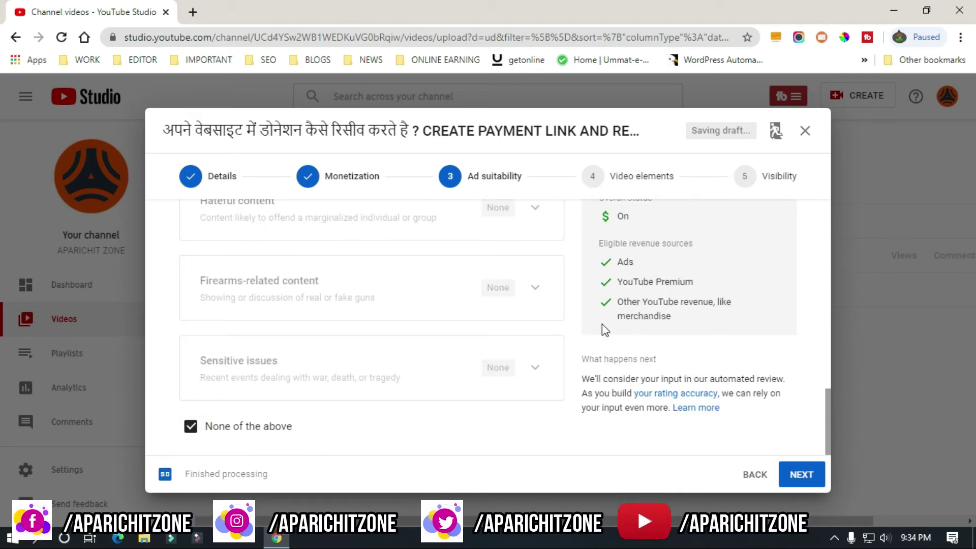
scroll(631, 285, "up", 1)
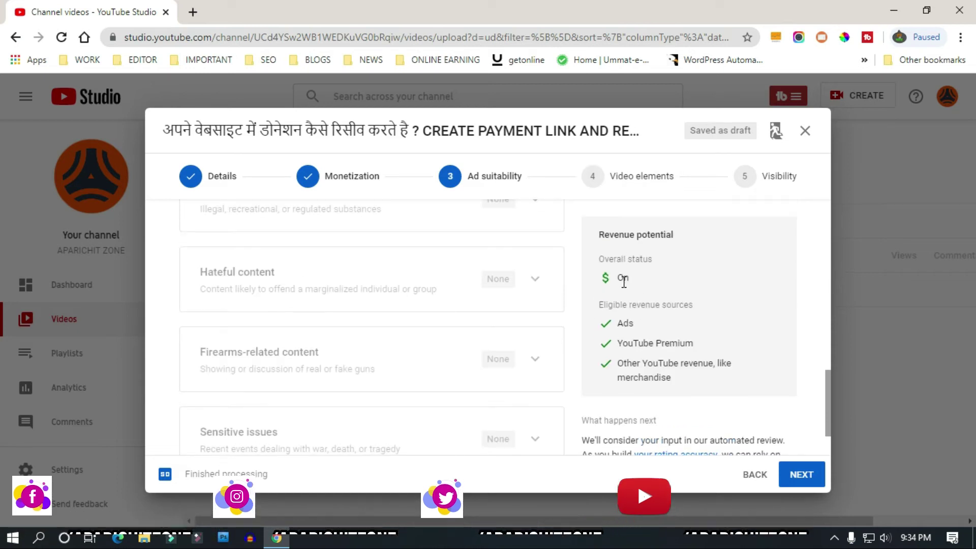
scroll(630, 379, "down", 1)
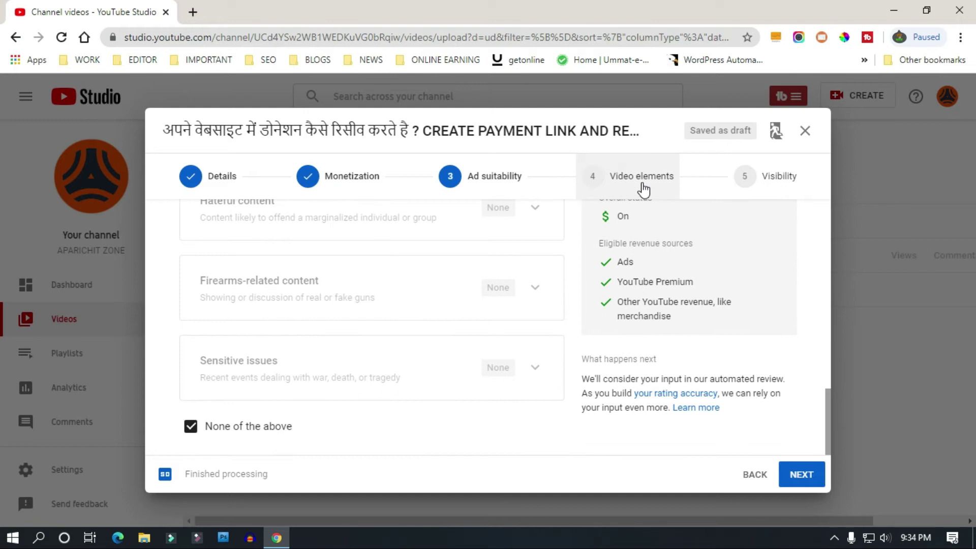
left_click(793, 478)
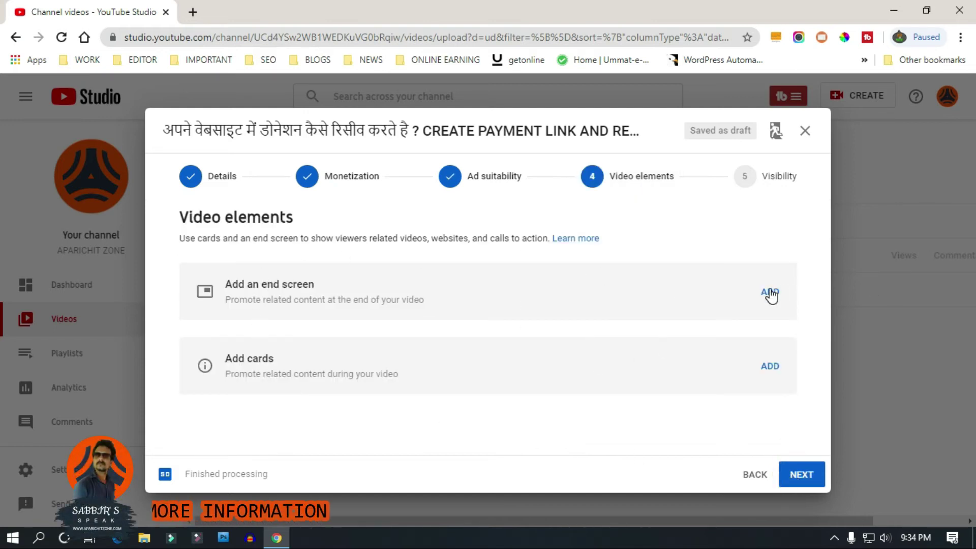
Step: Add an end screen using the first "1 video, 1 subscribe" template, show the subscribe element's hovercard outline, and save it
left_click(770, 293)
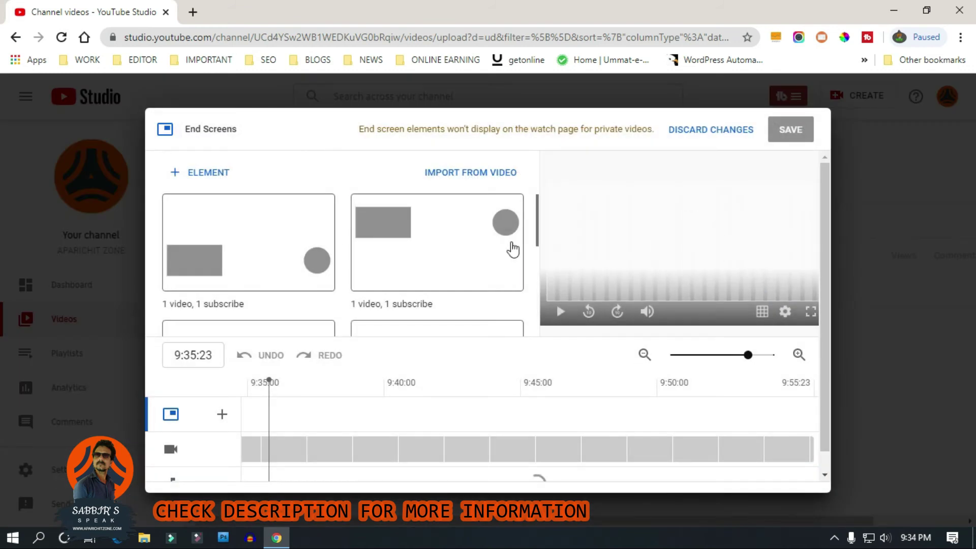
left_click(277, 228)
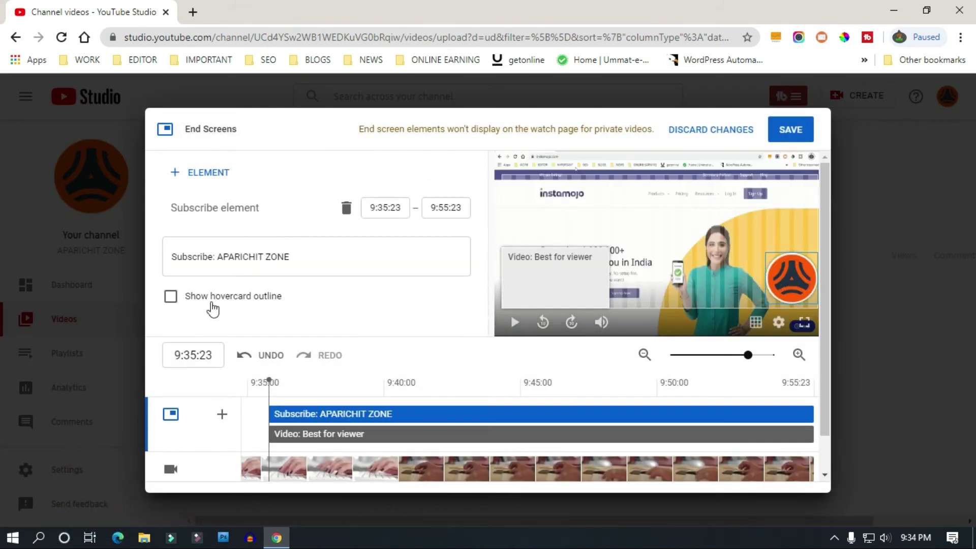
left_click(192, 298)
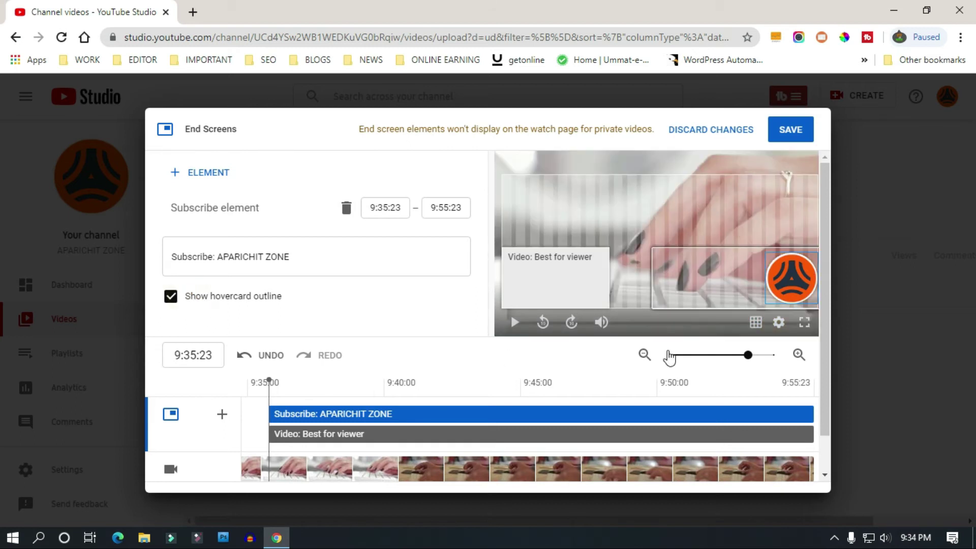
left_click(785, 134)
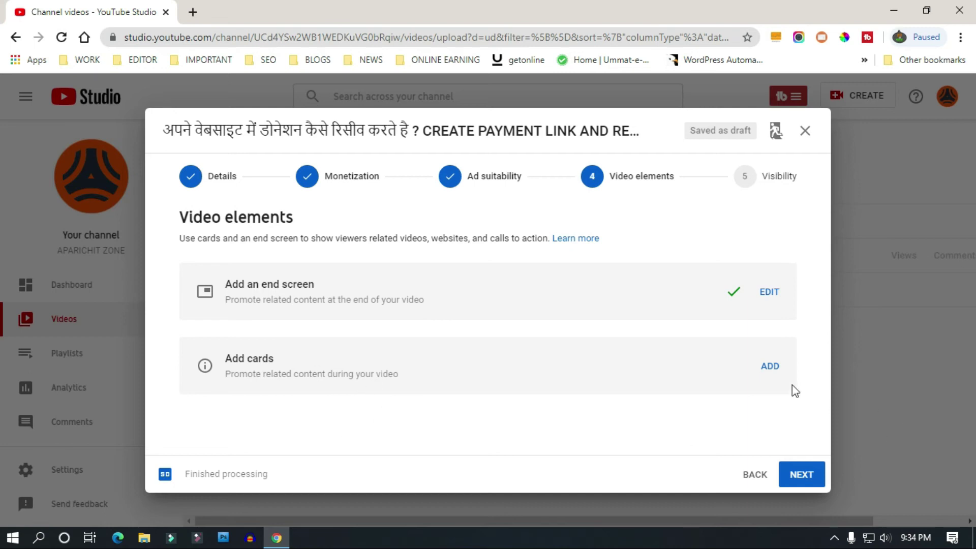
Step: Open the video's card editor and create a video card at 2:02 linking to the "CHECK PAN CARD IS LINKED WITH AAD..." upload
left_click(771, 368)
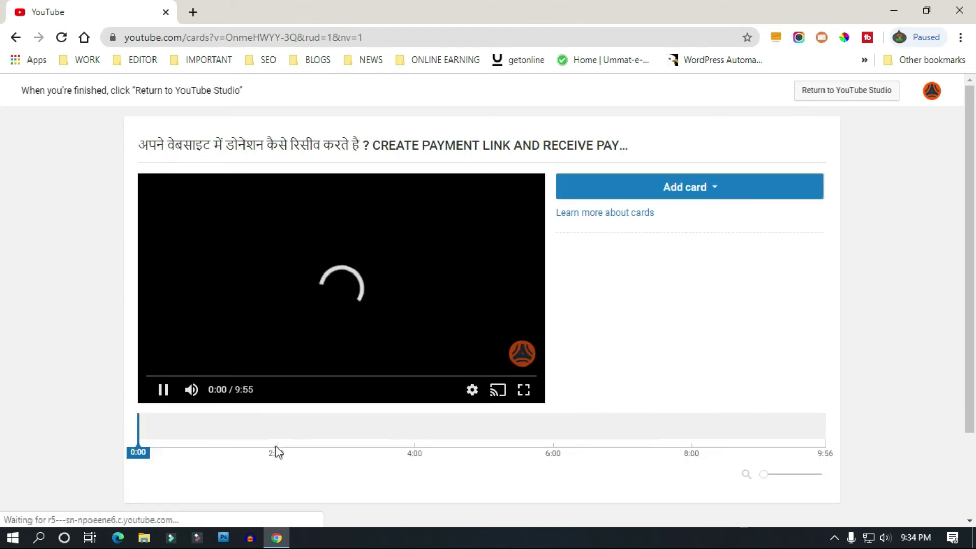
left_click(273, 449)
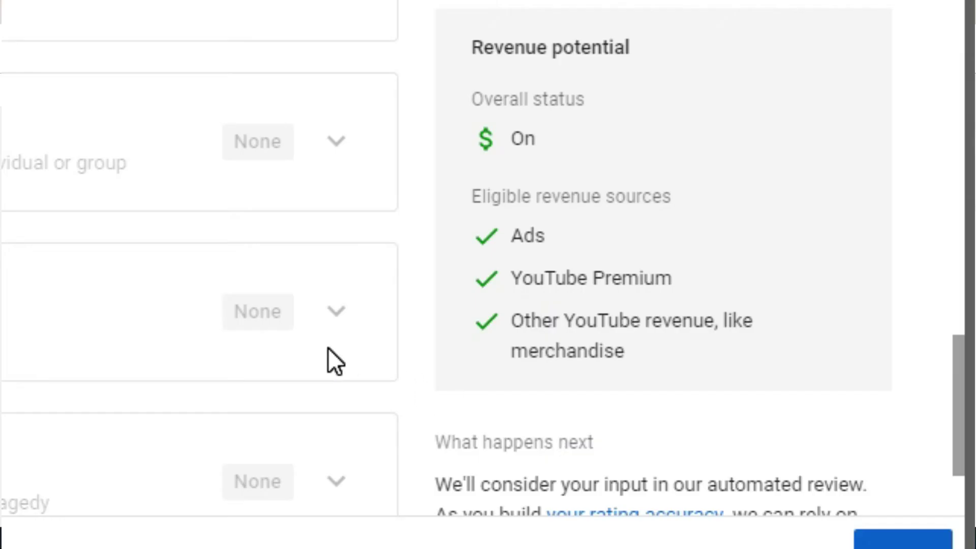
scroll(328, 349, "down", 3)
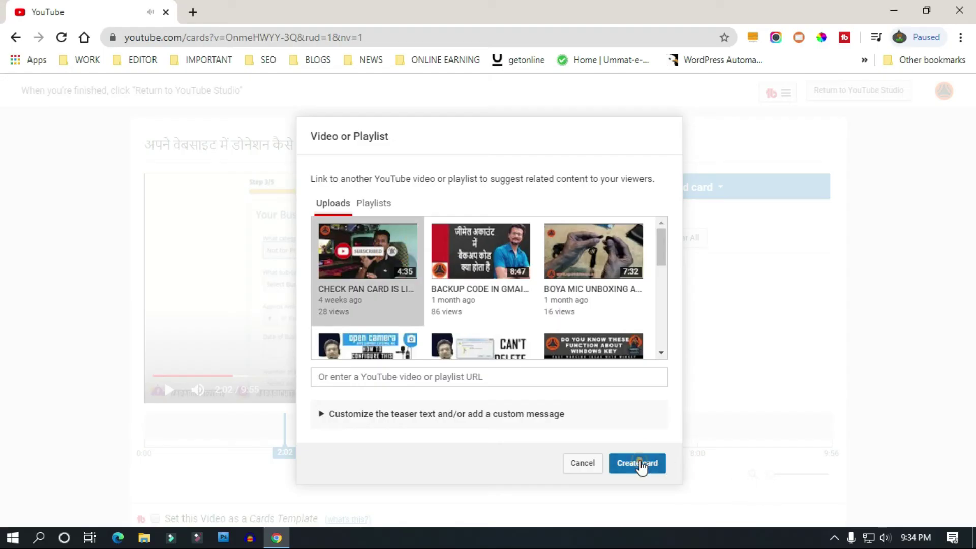
left_click(640, 464)
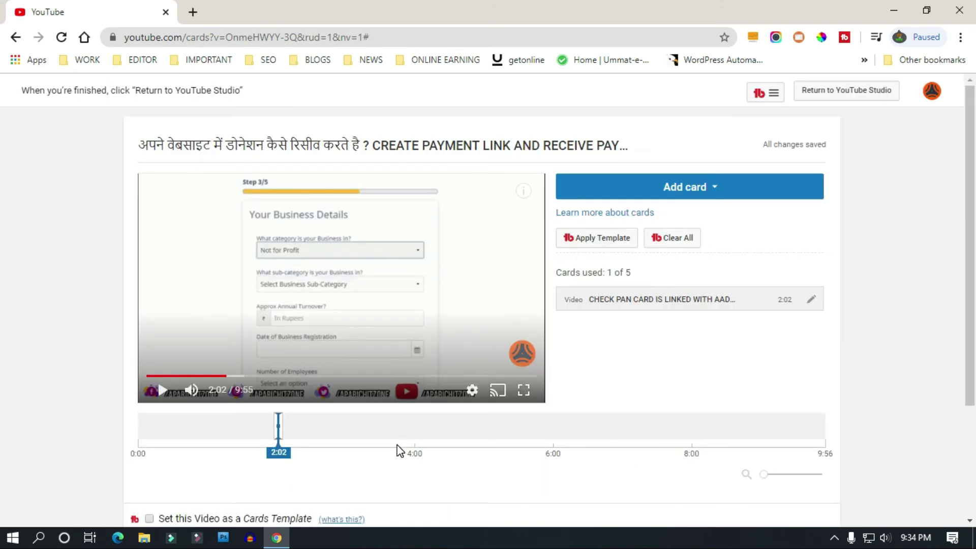
Step: Create a second video card at 3:44 linking to the "BACKUP CODE IN GMAIL ACCOUNT" upload
left_click(398, 447)
left_click(712, 188)
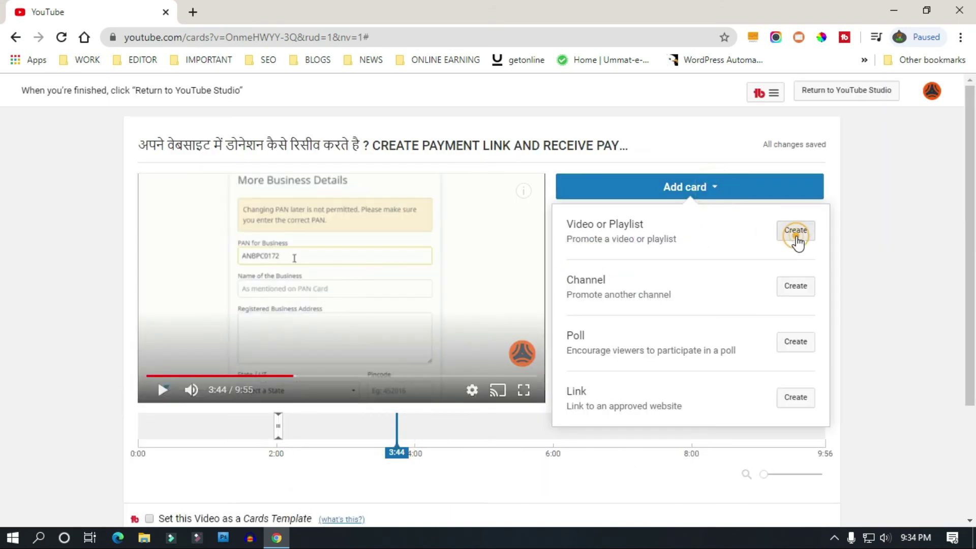
left_click(795, 233)
left_click(524, 253)
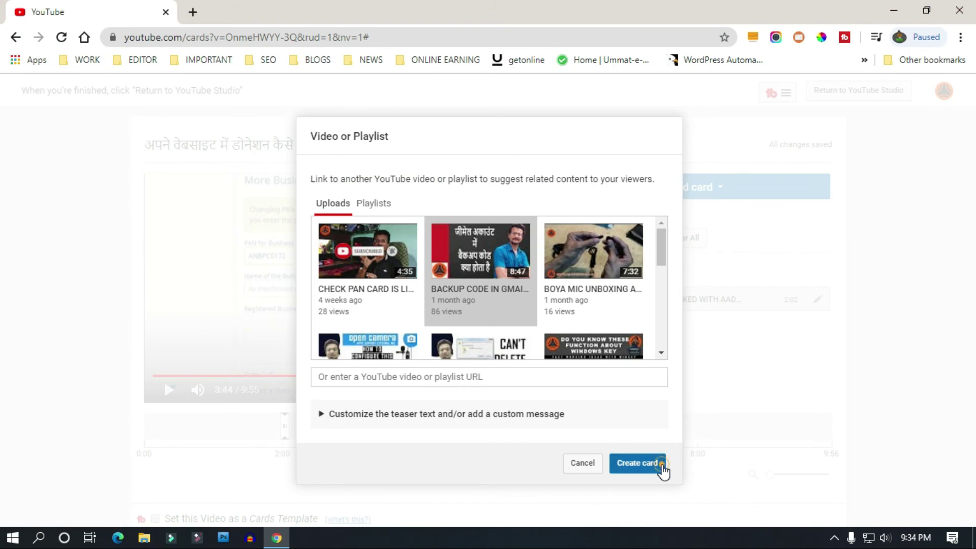
left_click(664, 472)
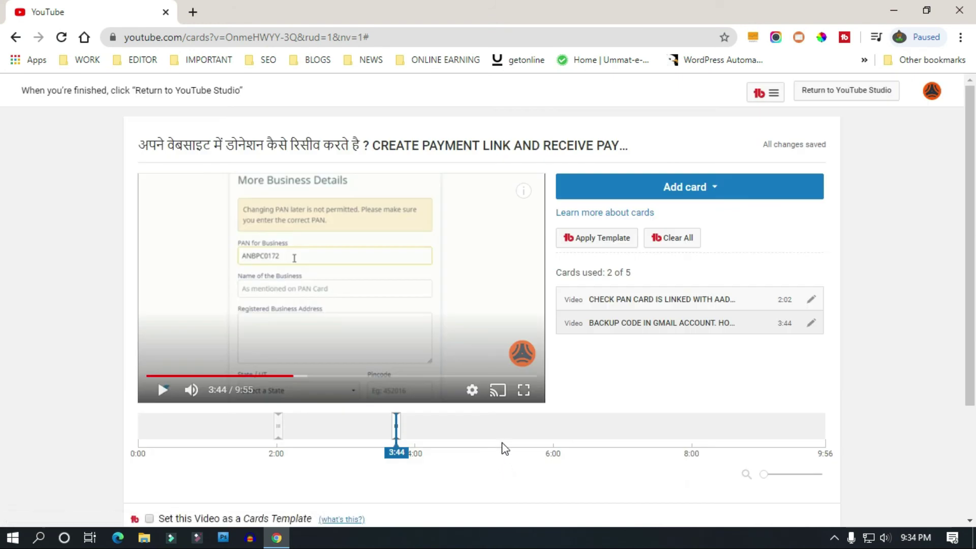
Step: Create a third video card at 5:15 linking to the "BOYA MIC UNBOXING AND TESTING" upload
left_click(503, 449)
left_click(709, 191)
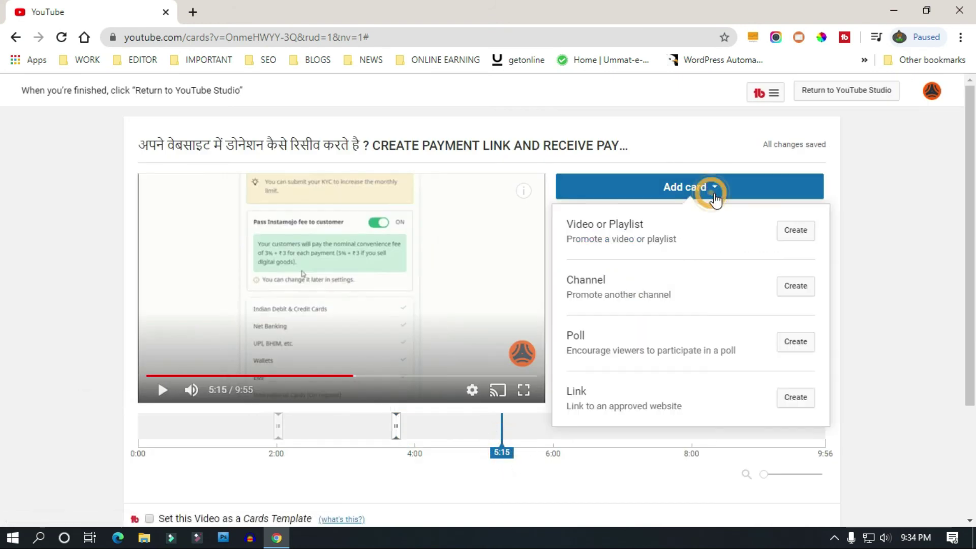
left_click(793, 235)
left_click(619, 260)
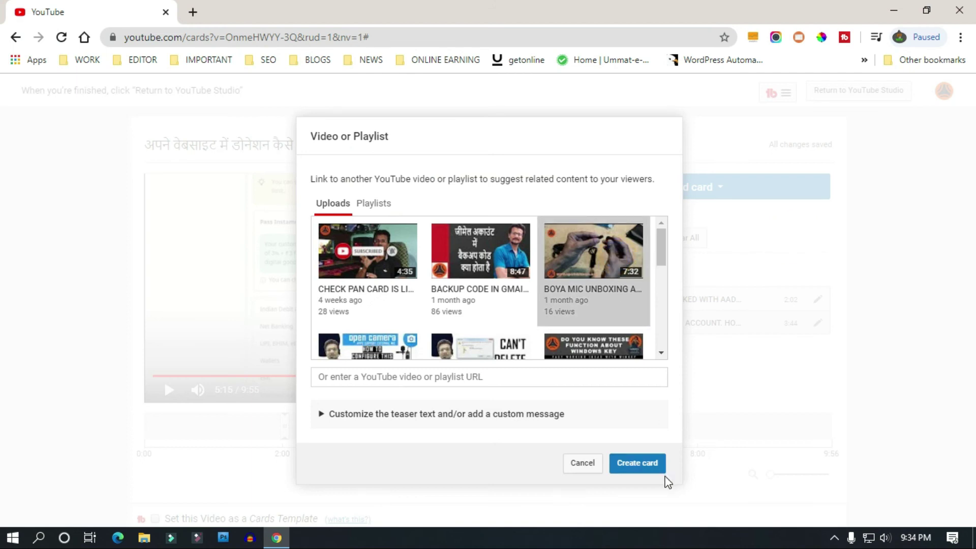
left_click(650, 464)
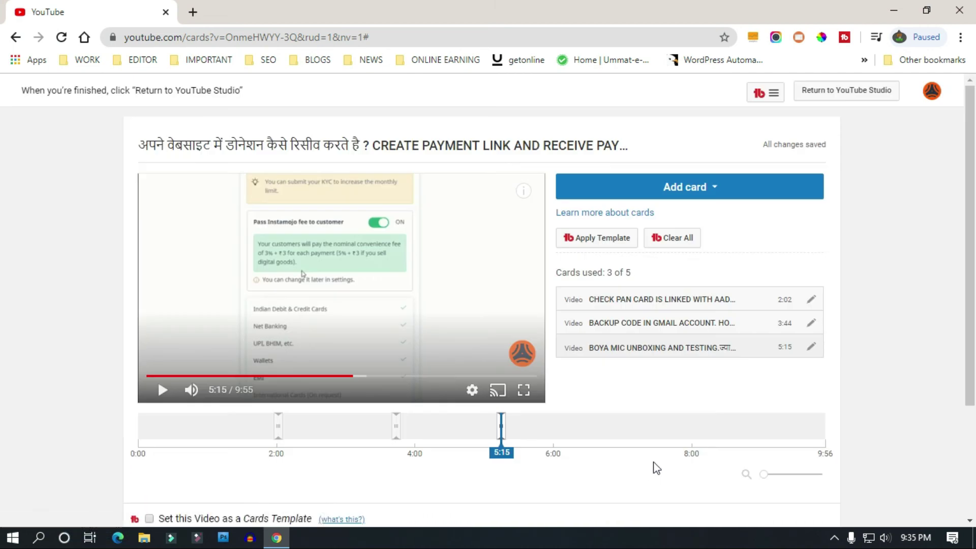
Step: Start a fourth video card at 7:25 and select the "OPEN CAMERA FULL S..." upload as its link
left_click(650, 450)
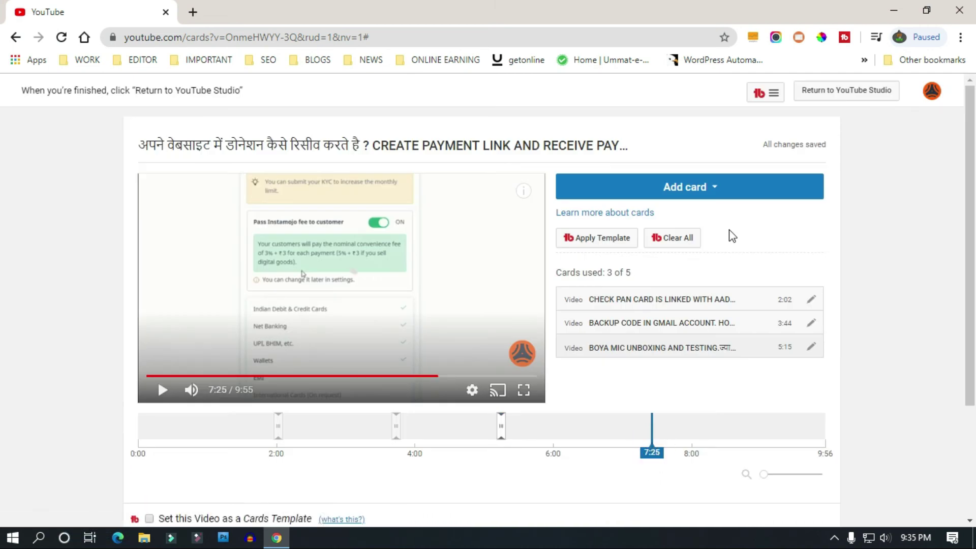
left_click(716, 189)
left_click(798, 227)
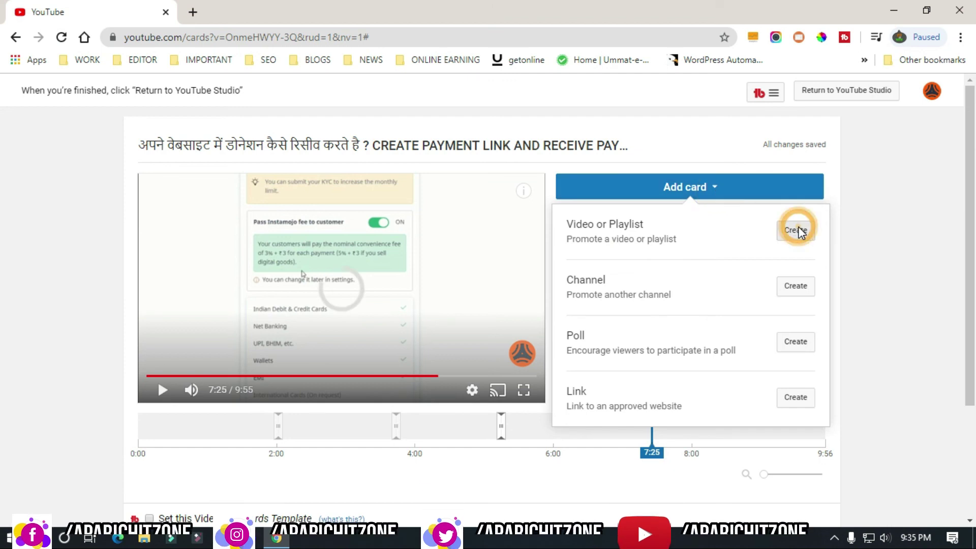
scroll(360, 351, "down", 3)
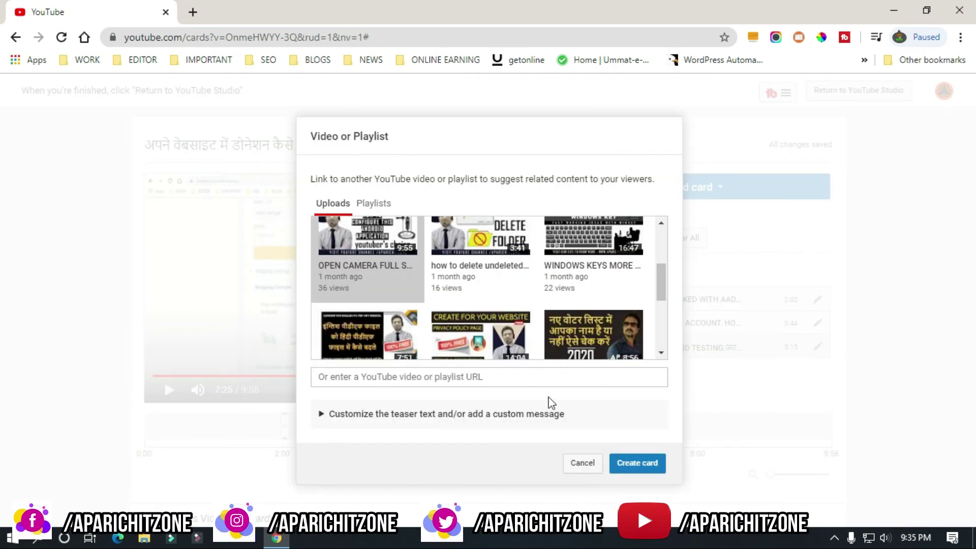